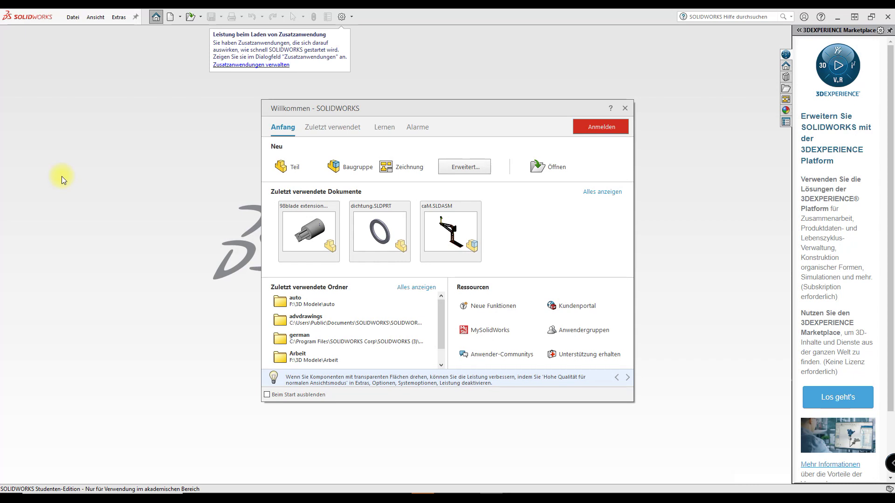
# - Create a new Teil (part) document from the Neu section of the Welcome dialog
pyautogui.click(298, 168)
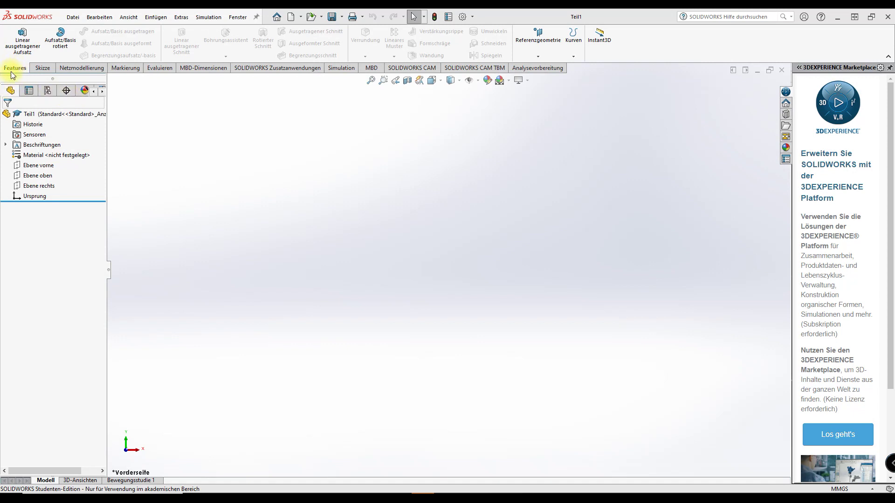
pyautogui.click(41, 70)
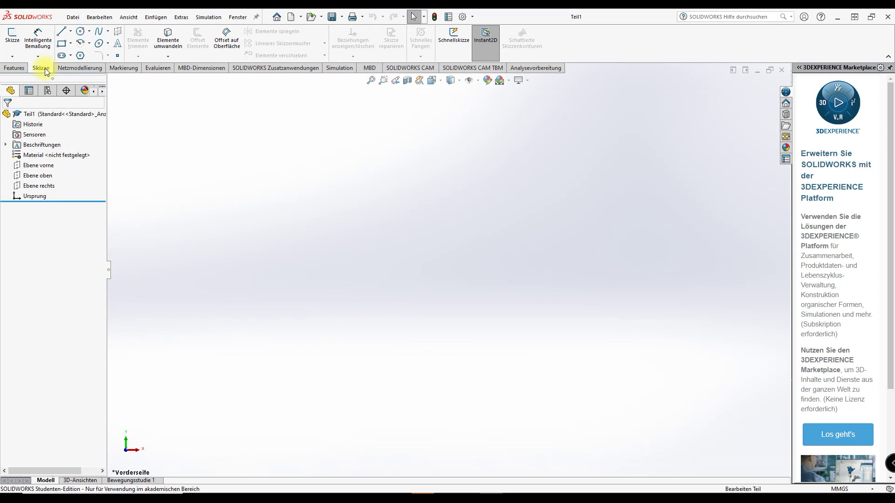
# - Browse the Features tools, then display the Netzmodellierung mesh-modelling tools in the CommandManager
pyautogui.click(19, 69)
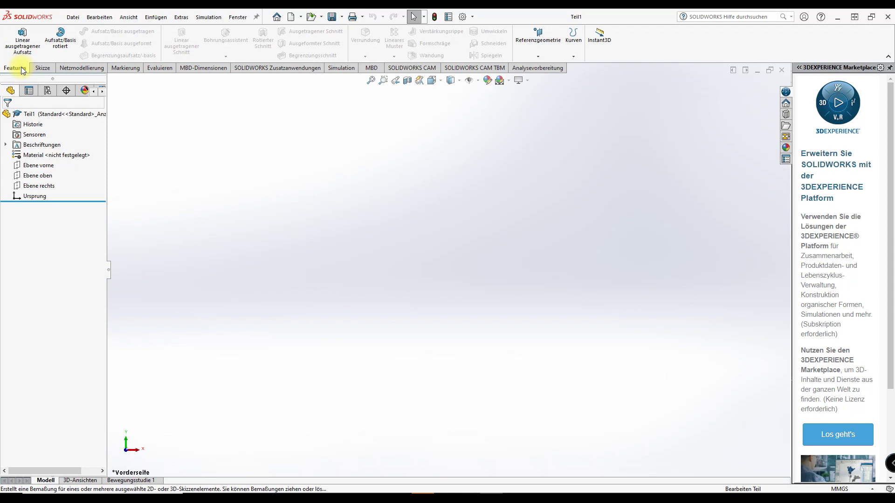
pyautogui.click(71, 76)
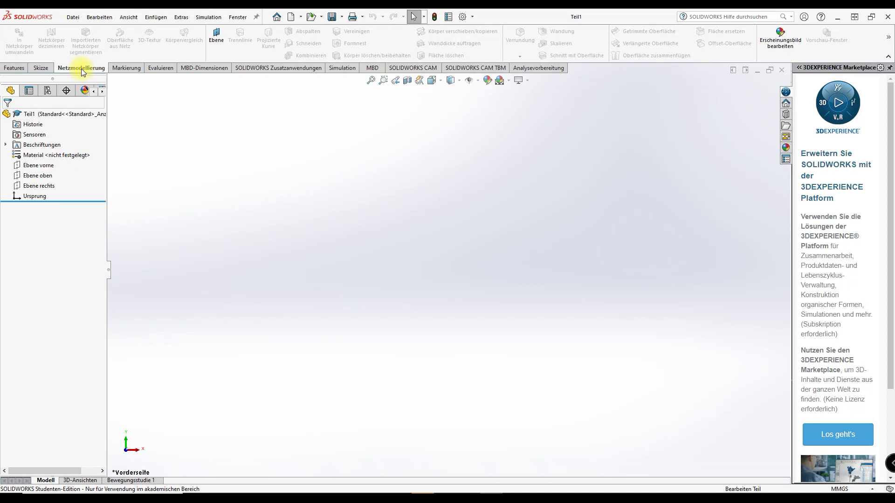
pyautogui.rightClick(83, 71)
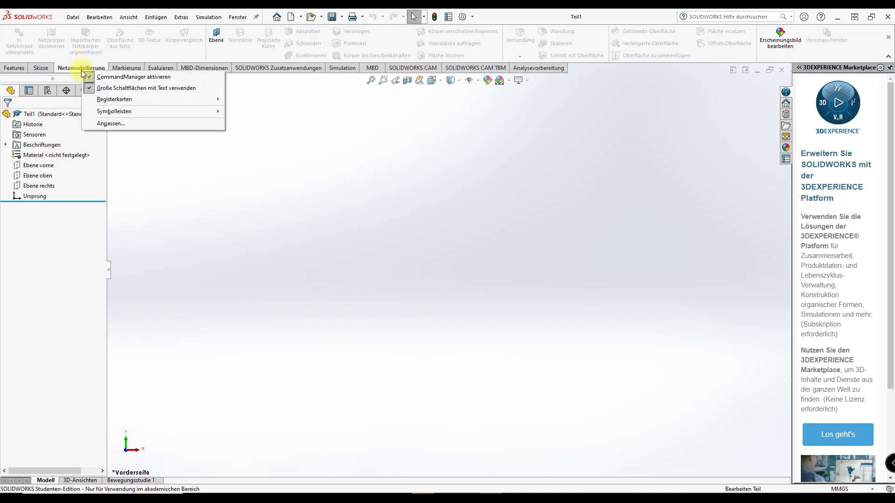
pyautogui.moveTo(153, 100)
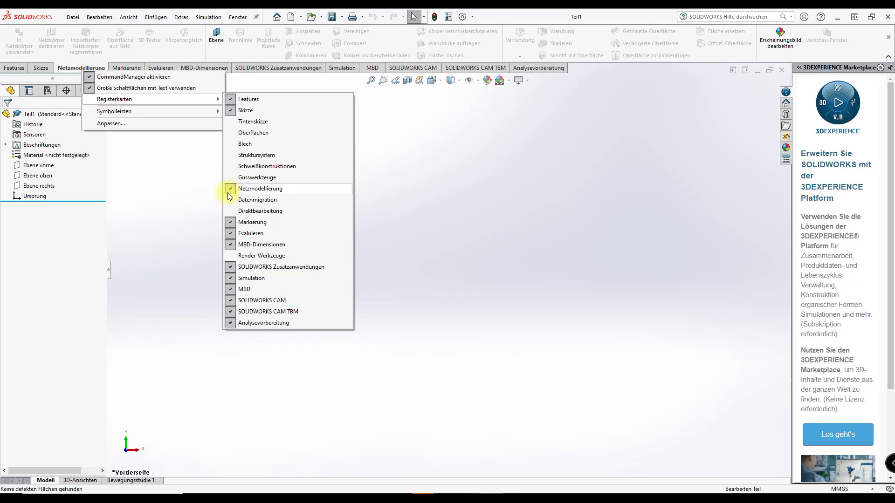
# - Hide the Markierung tab, then view the Evaluieren and MBD-Dimensionen tools
pyautogui.click(198, 198)
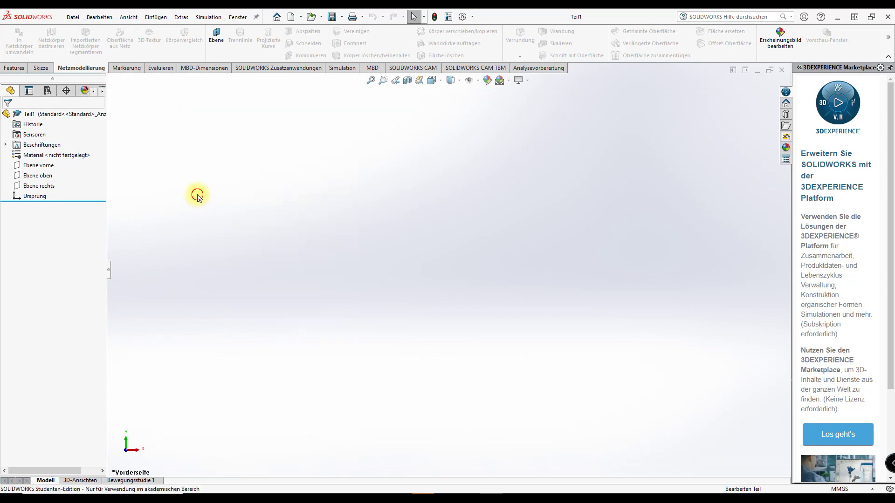
pyautogui.rightClick(119, 68)
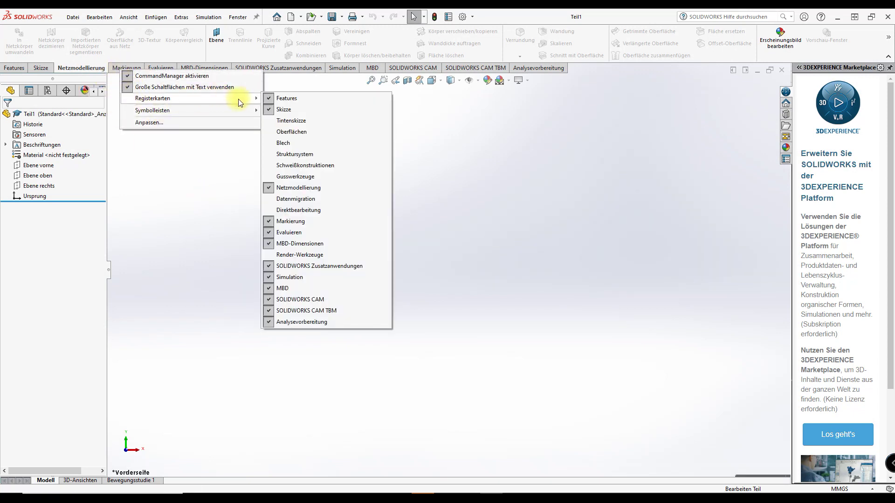
pyautogui.click(269, 221)
pyautogui.click(126, 69)
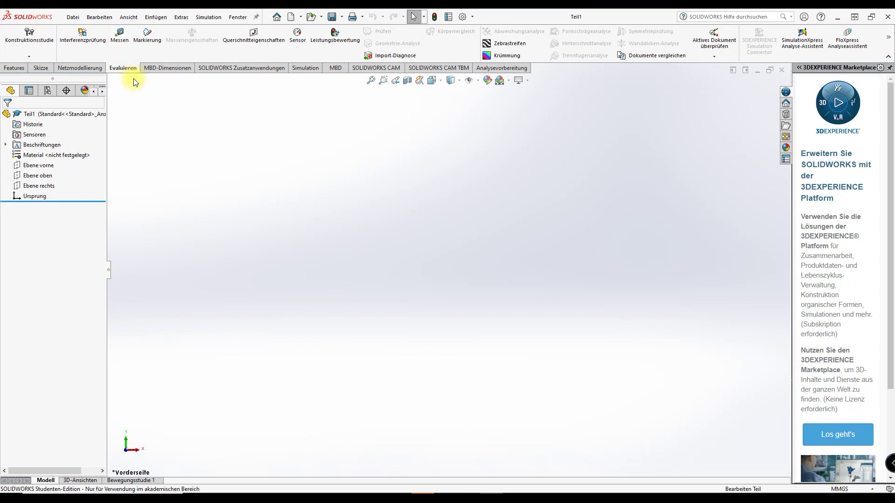
pyautogui.click(149, 70)
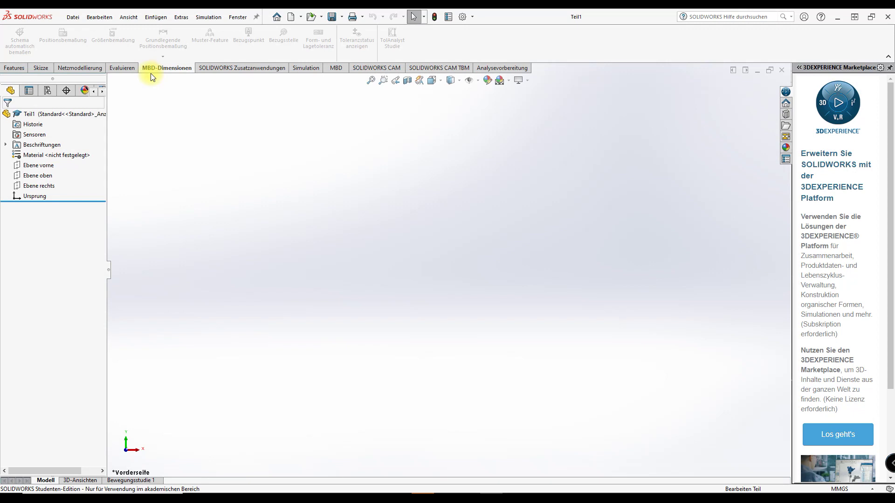
# - Uncheck MBD-Dimensionen under Registerkarten, leaving the add-in tools (ScanTo3D, Simulation, Toolbox) displayed
pyautogui.rightClick(150, 74)
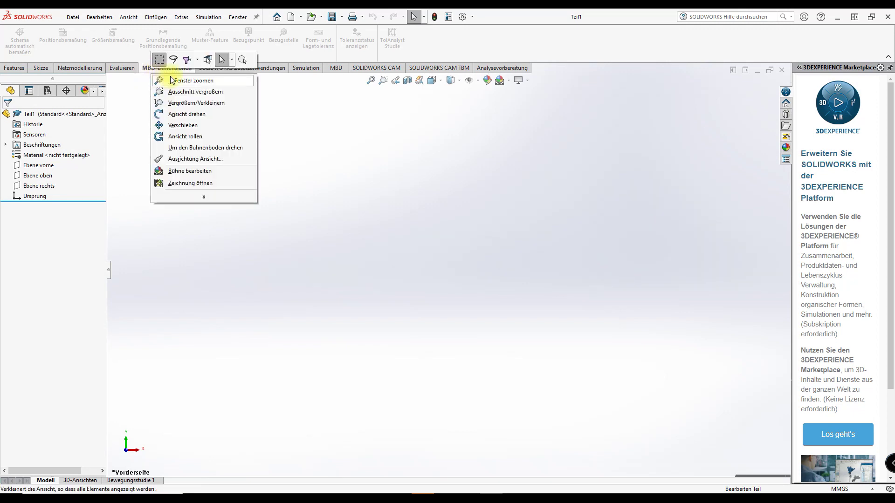
pyautogui.click(146, 67)
pyautogui.rightClick(148, 68)
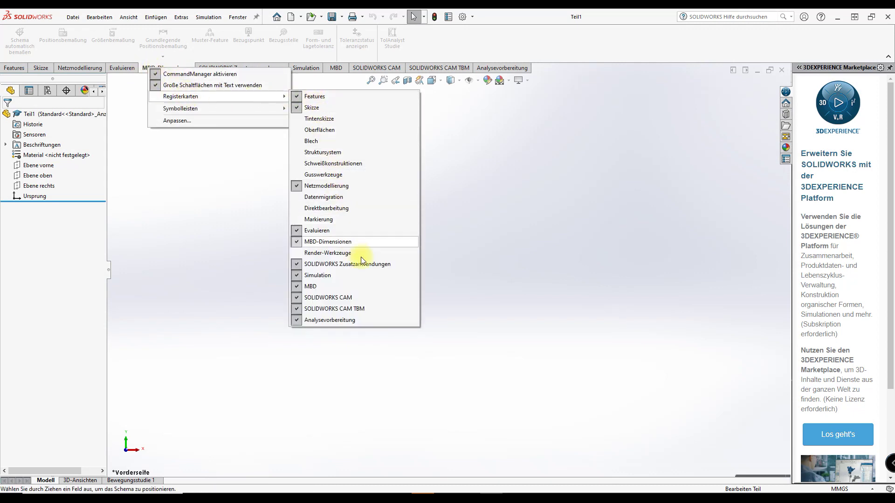
pyautogui.click(342, 241)
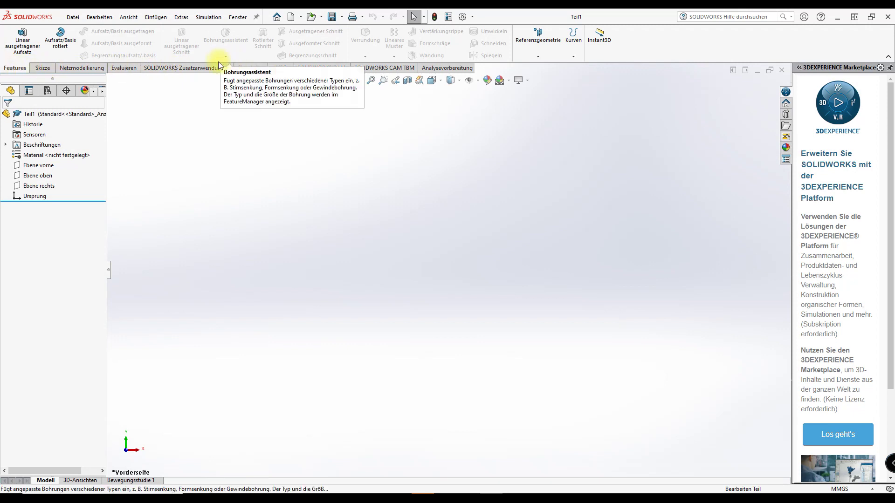
pyautogui.click(192, 66)
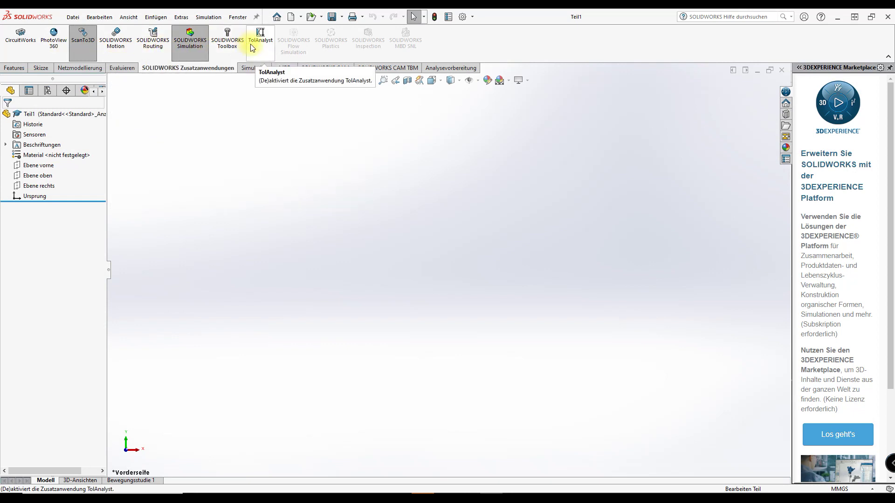
# - Uncheck SOLIDWORKS Zusatzanwendungen in the Registerkarten list, leaving the Simulation tools shown
pyautogui.rightClick(214, 70)
pyautogui.moveTo(247, 100)
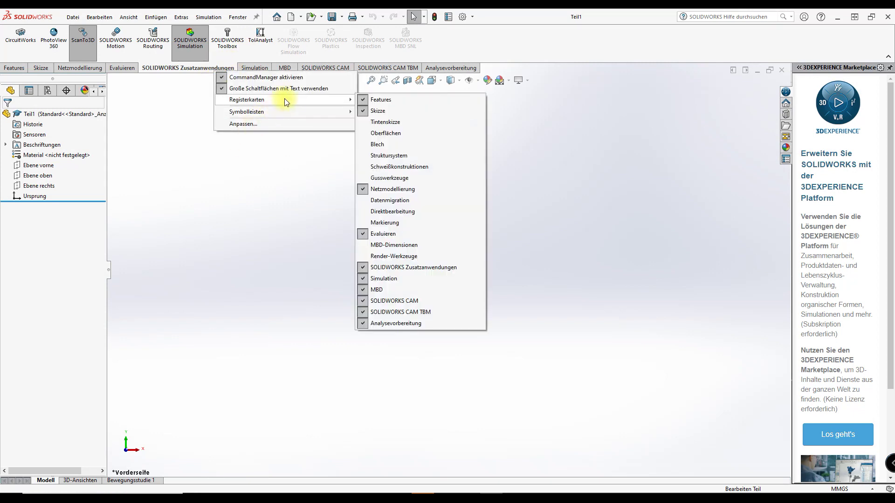
pyautogui.click(402, 268)
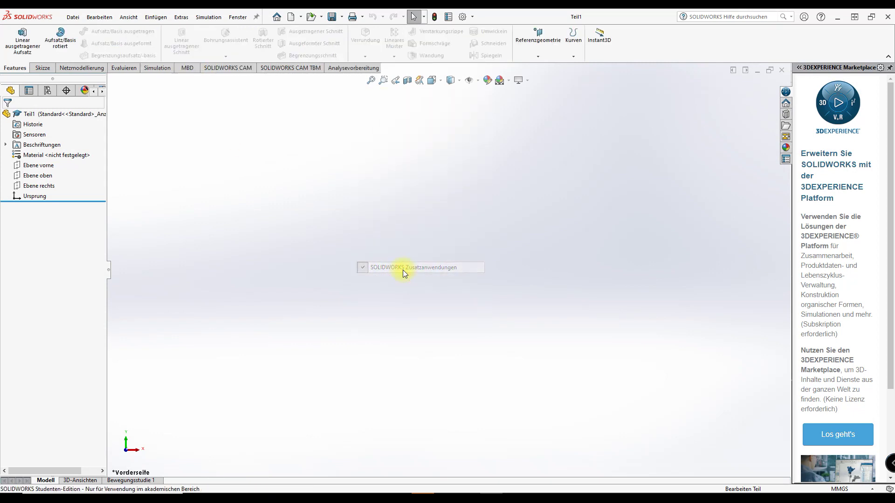
pyautogui.click(163, 69)
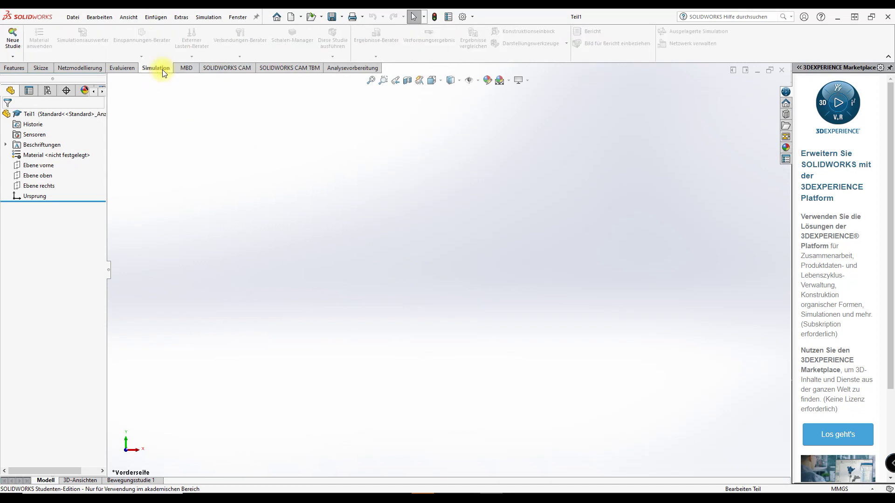
# - Hide the MBD and SOLIDWORKS CAM tabs from the CommandManager tab bar
pyautogui.rightClick(164, 70)
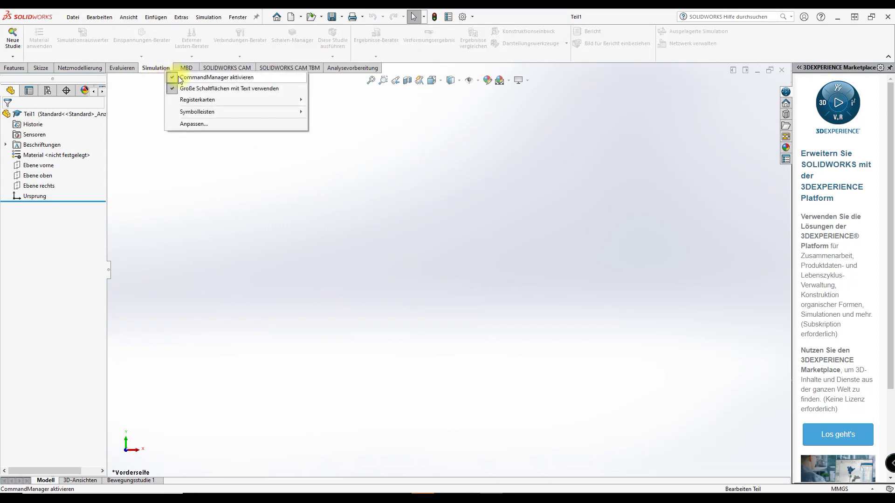
pyautogui.click(186, 71)
pyautogui.rightClick(186, 71)
pyautogui.moveTo(197, 99)
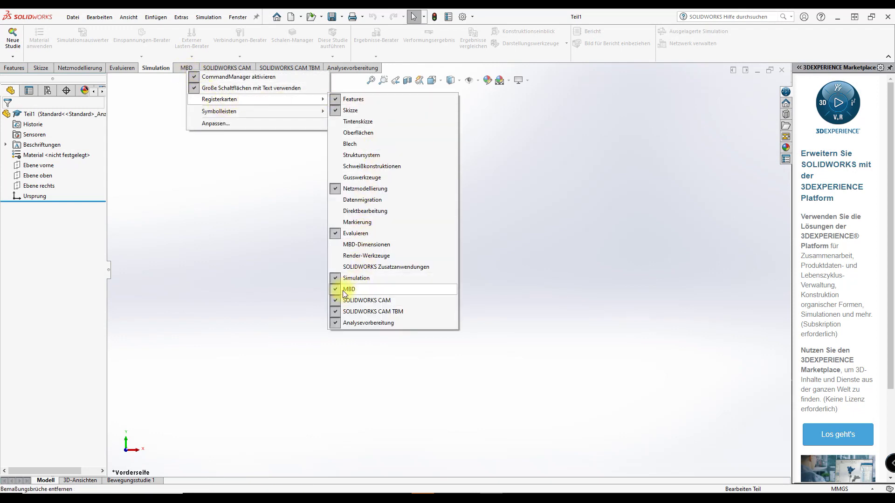
pyautogui.click(334, 289)
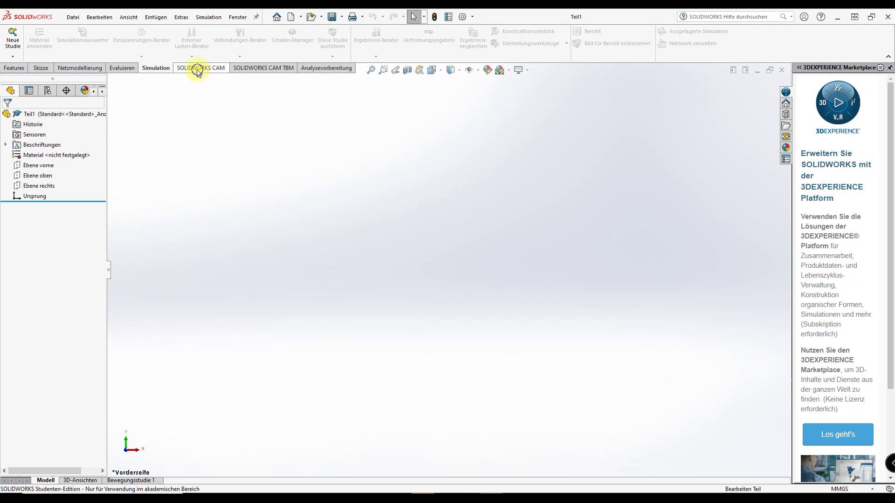
pyautogui.rightClick(200, 69)
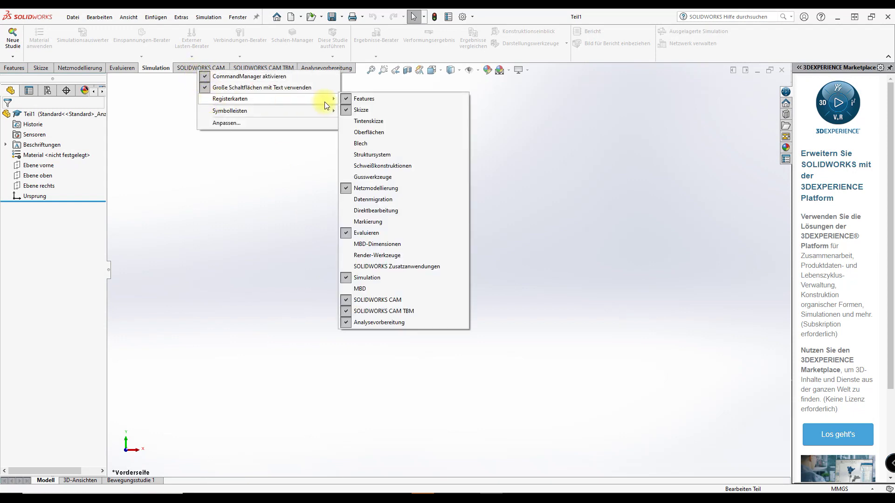
pyautogui.moveTo(230, 99)
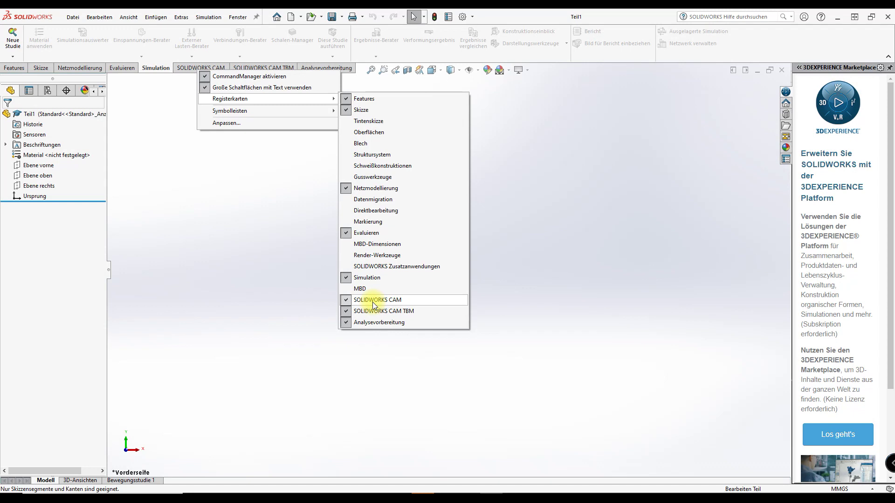
pyautogui.click(345, 300)
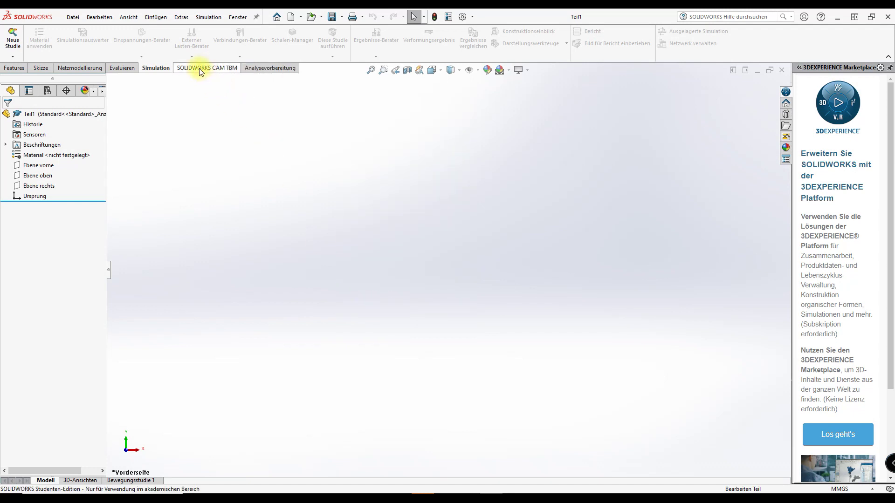
# - Hide the SOLIDWORKS CAM TBM and Analysevorbereitung tabs from the tab bar
pyautogui.rightClick(199, 71)
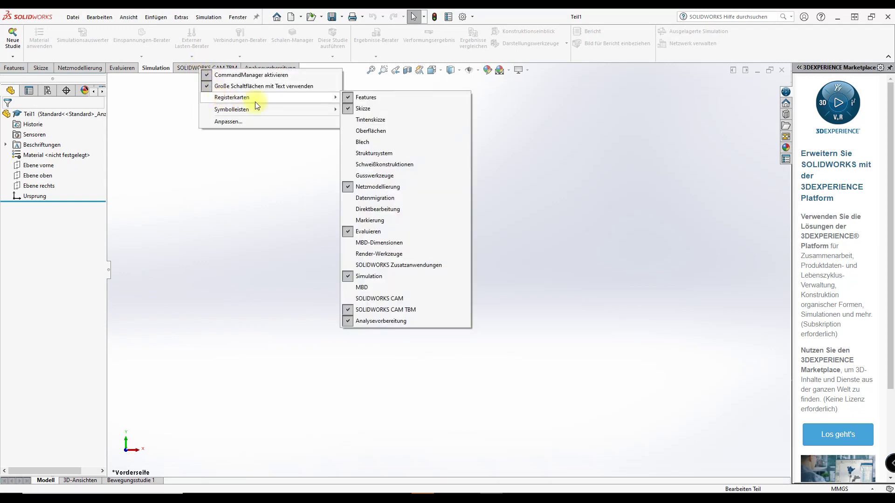
pyautogui.click(347, 310)
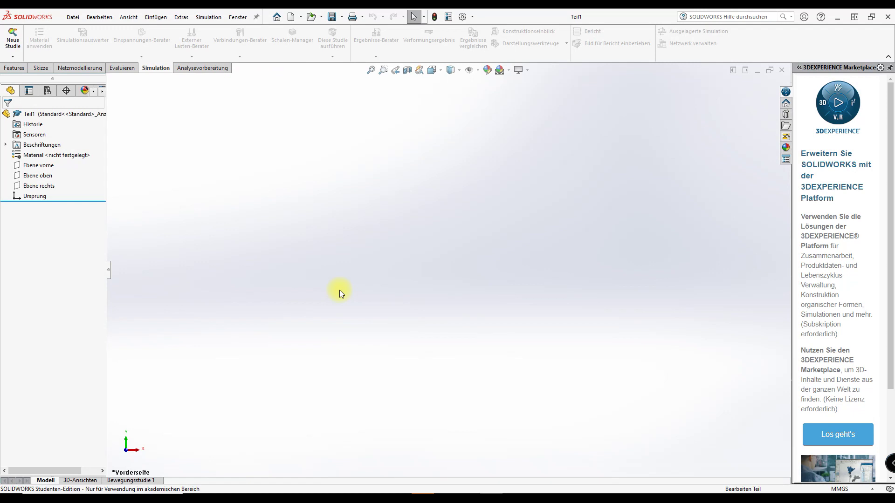
pyautogui.click(204, 72)
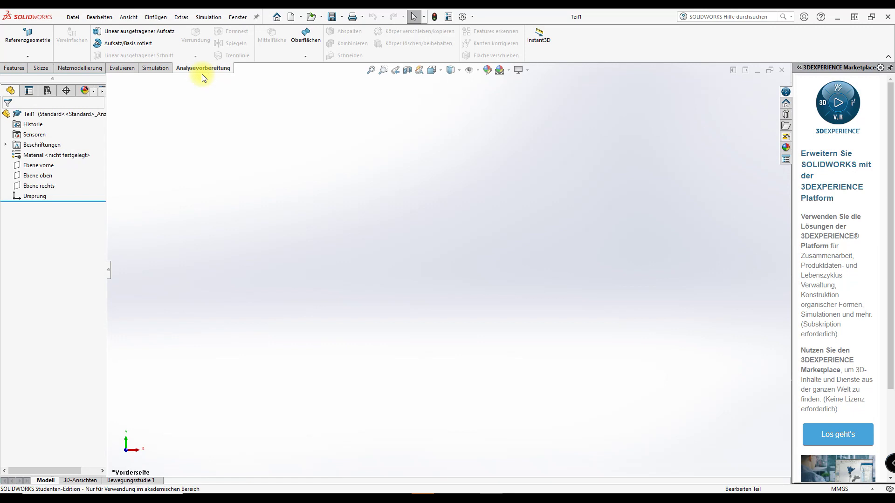
pyautogui.rightClick(200, 72)
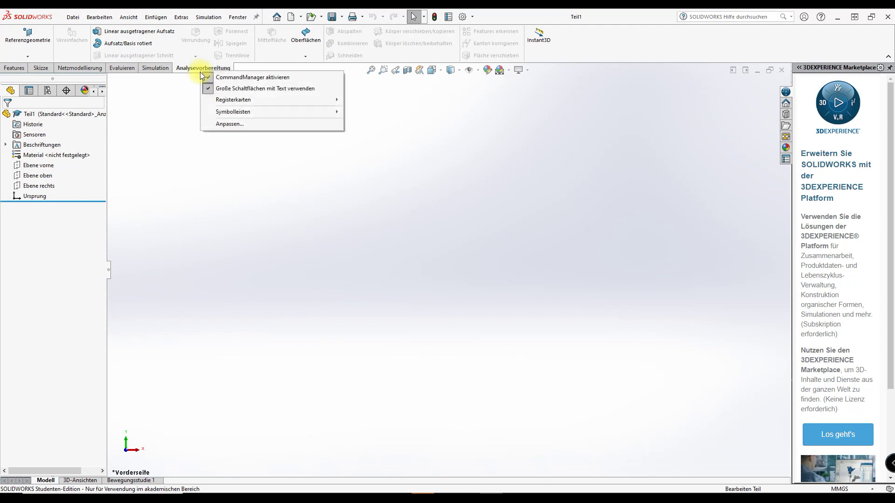
pyautogui.moveTo(273, 100)
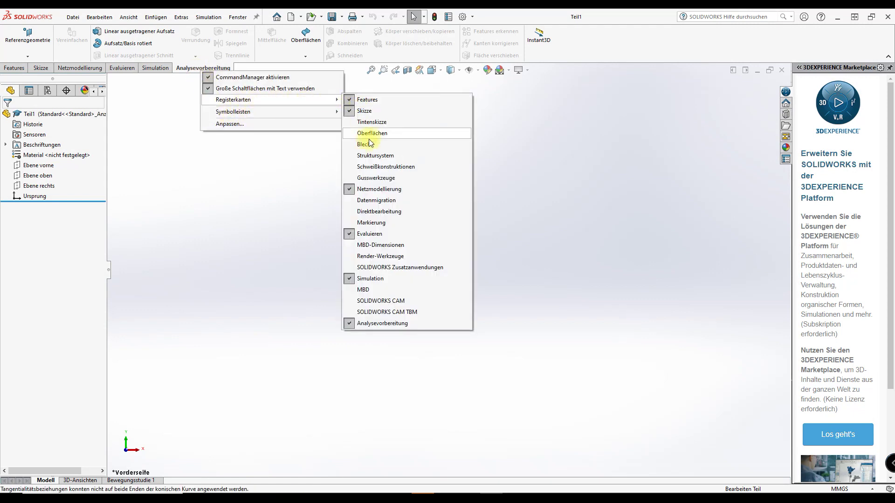
pyautogui.click(366, 326)
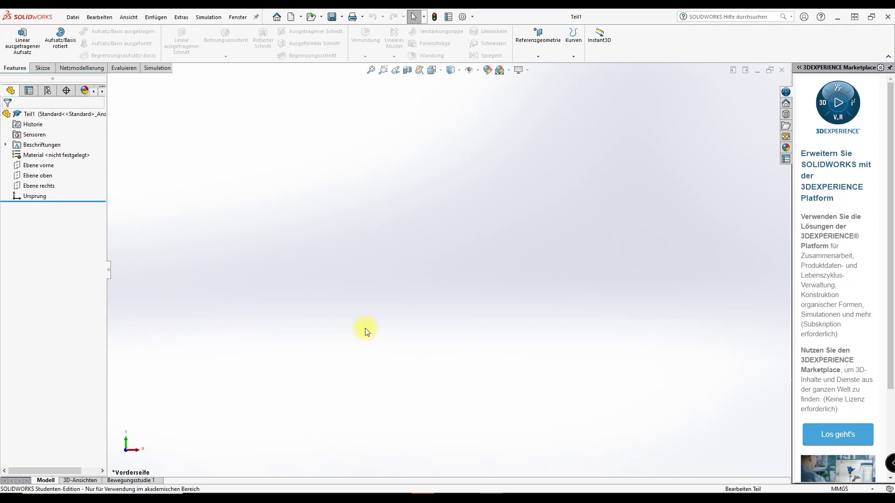
pyautogui.rightClick(159, 73)
pyautogui.moveTo(200, 99)
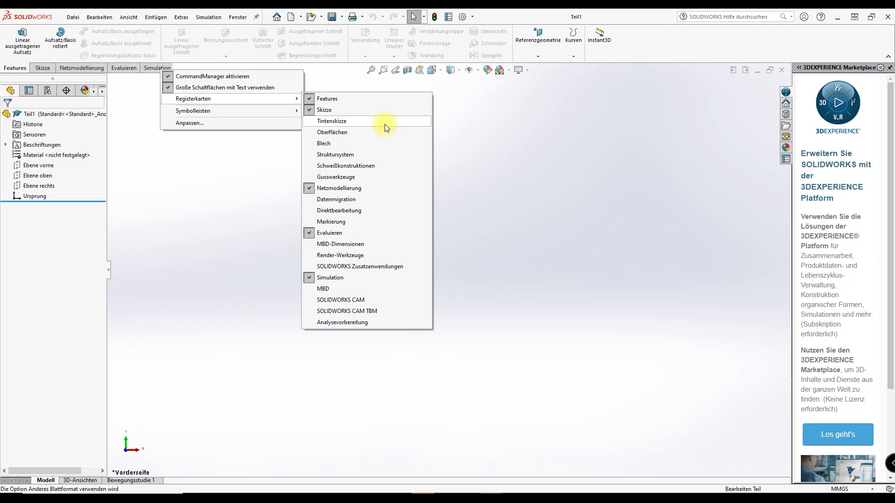
pyautogui.click(458, 163)
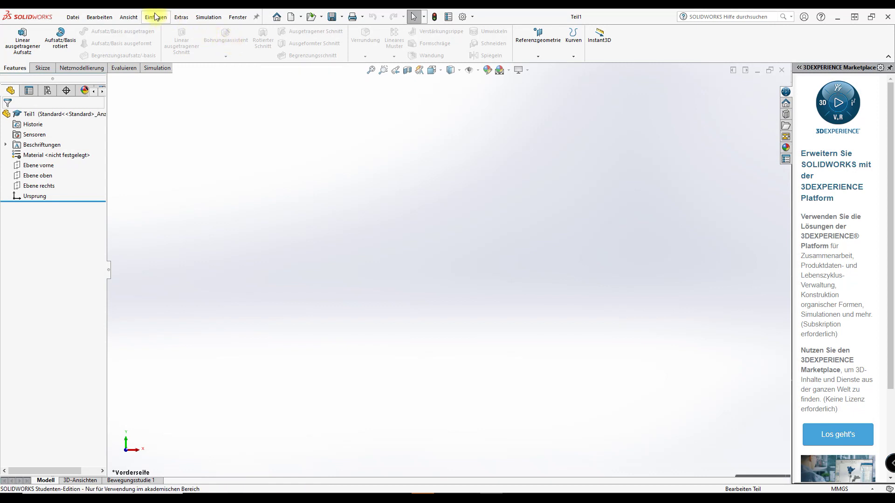
pyautogui.click(181, 17)
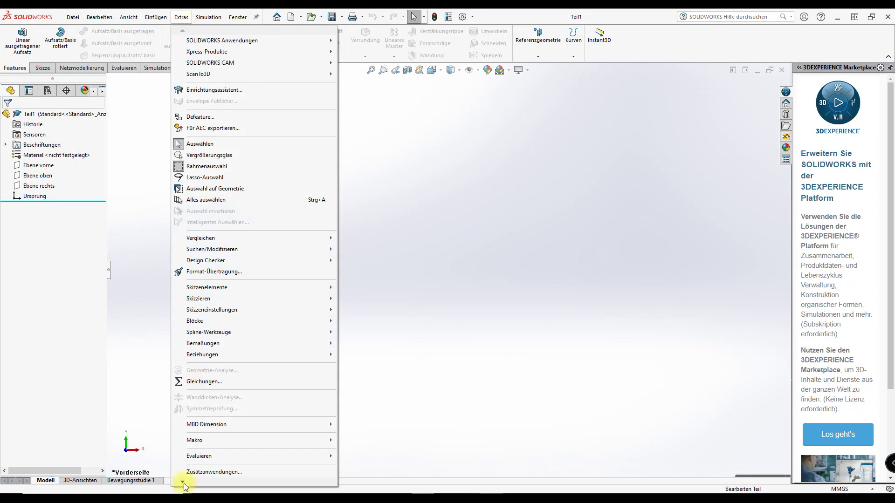
# - Open the Sicherungen/Wiederherstellen options page and enable auto-recover after simulation meshing and runs
pyautogui.click(184, 456)
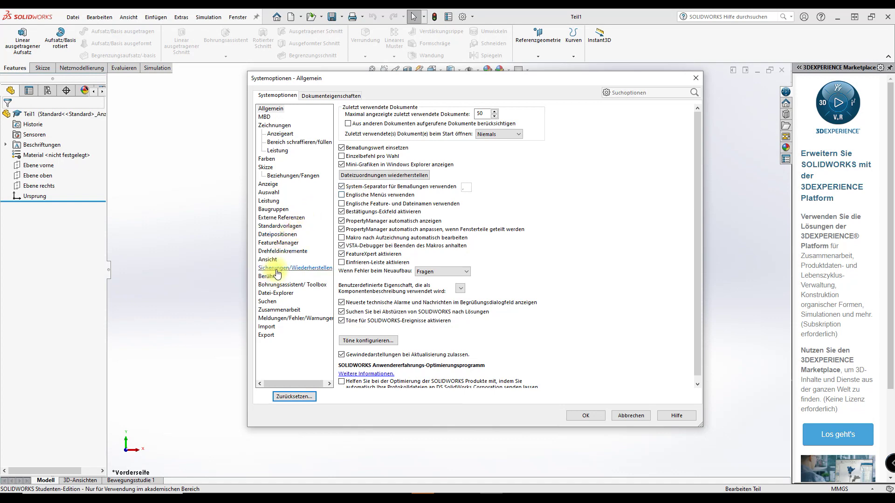
pyautogui.click(277, 271)
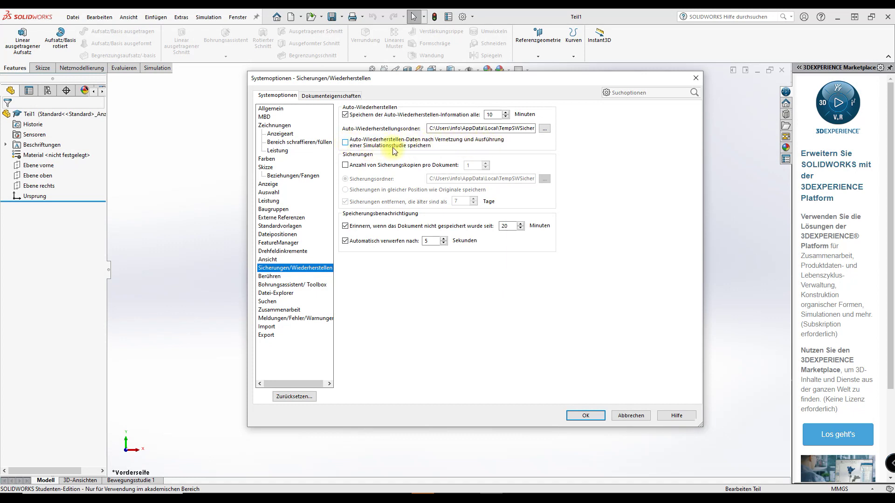
pyautogui.click(347, 143)
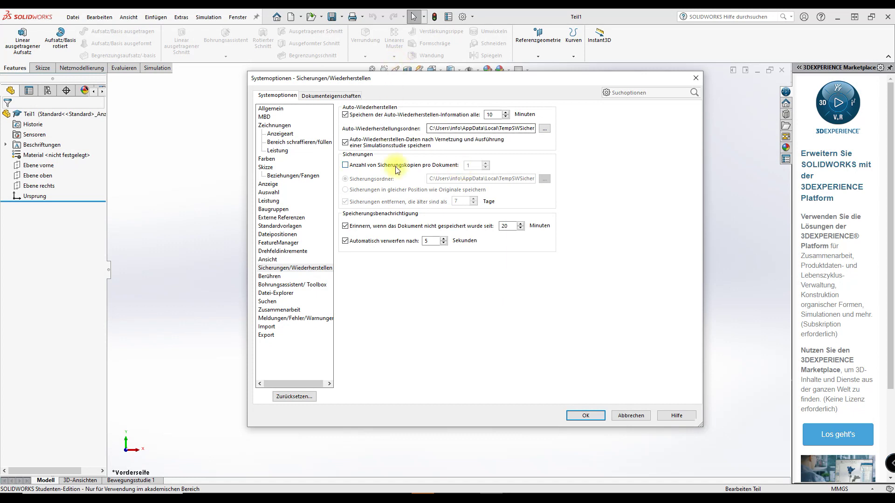
# - Enable 'Anzahl von Sicherungskopien pro Dokument' and begin raising the copy count
pyautogui.click(345, 166)
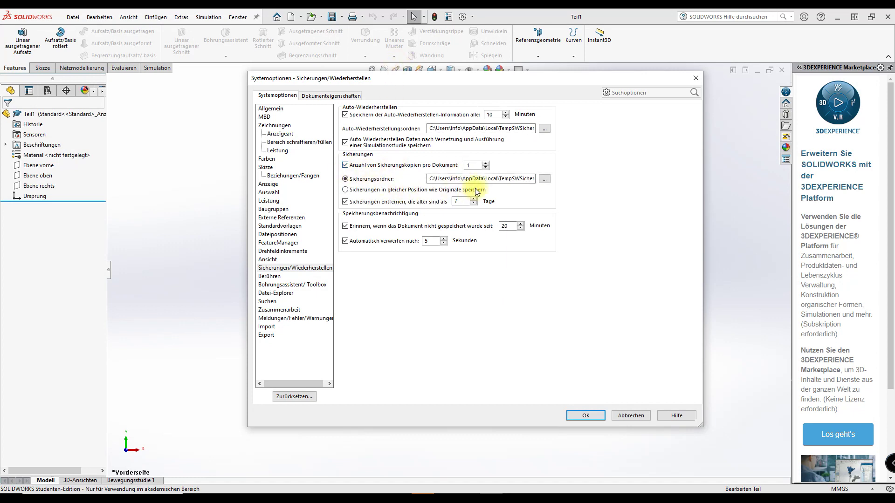
pyautogui.click(485, 164)
pyautogui.click(485, 164)
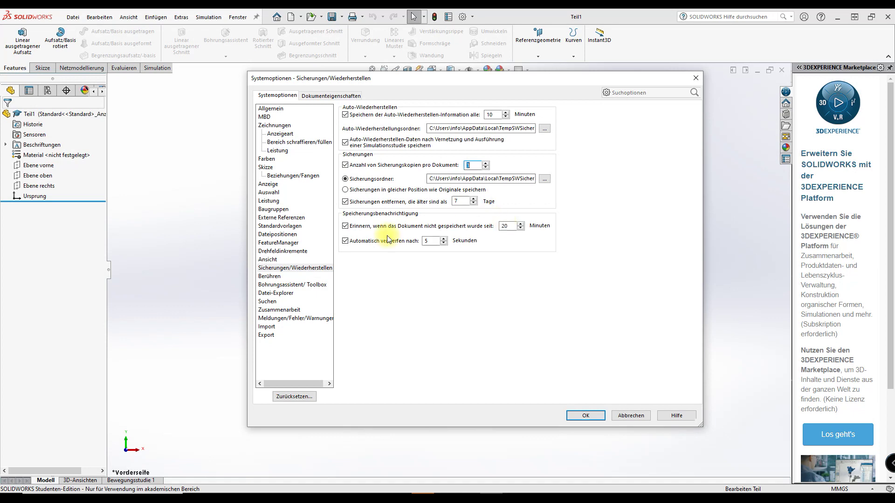
# - Keep 'Sicherungen entfernen' checked with old backups deleted after 30 days
pyautogui.click(346, 202)
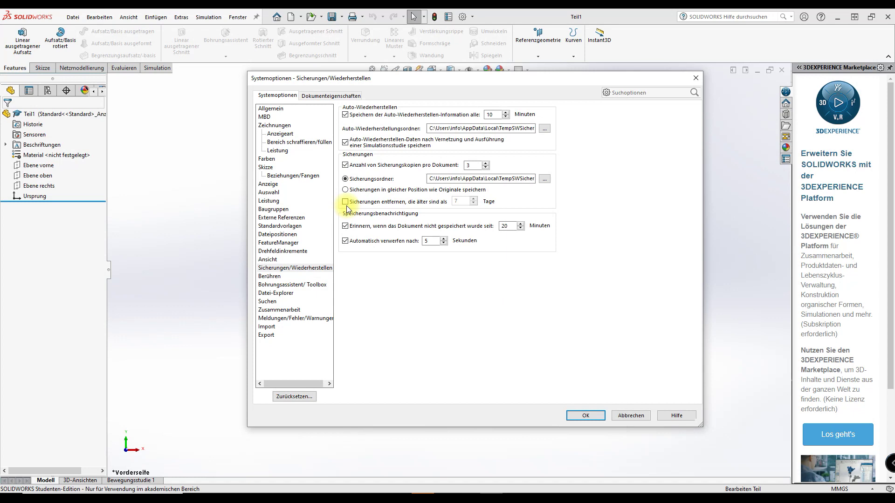
pyautogui.click(345, 202)
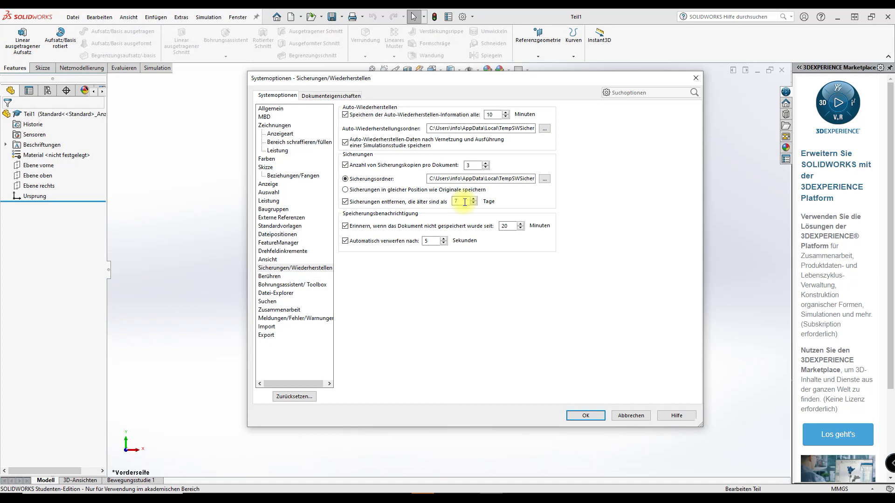
pyautogui.doubleClick(465, 202)
pyautogui.write('30')
# - Confirm the System Options dialog with OK to apply the backup settings
pyautogui.click(585, 415)
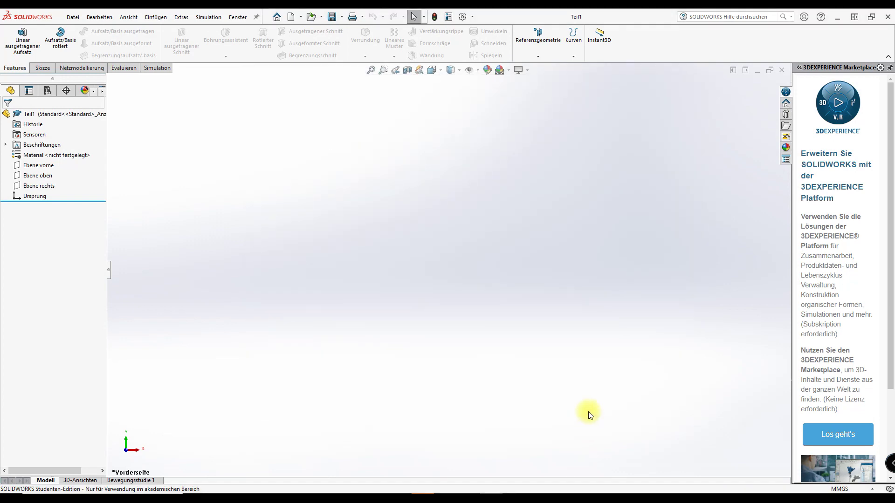